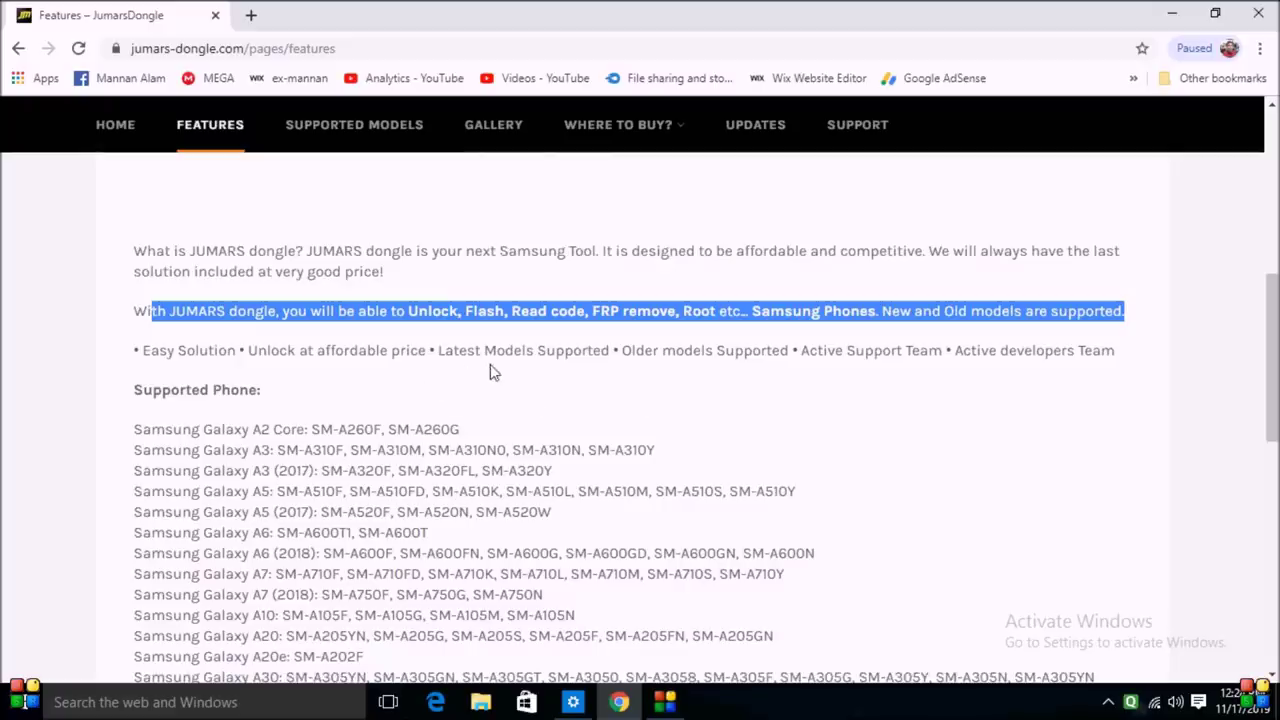
- Open the supported models page and look through the Samsung models in the table, including SM-A205G
click(387, 135)
scroll(562, 405, down, 2)
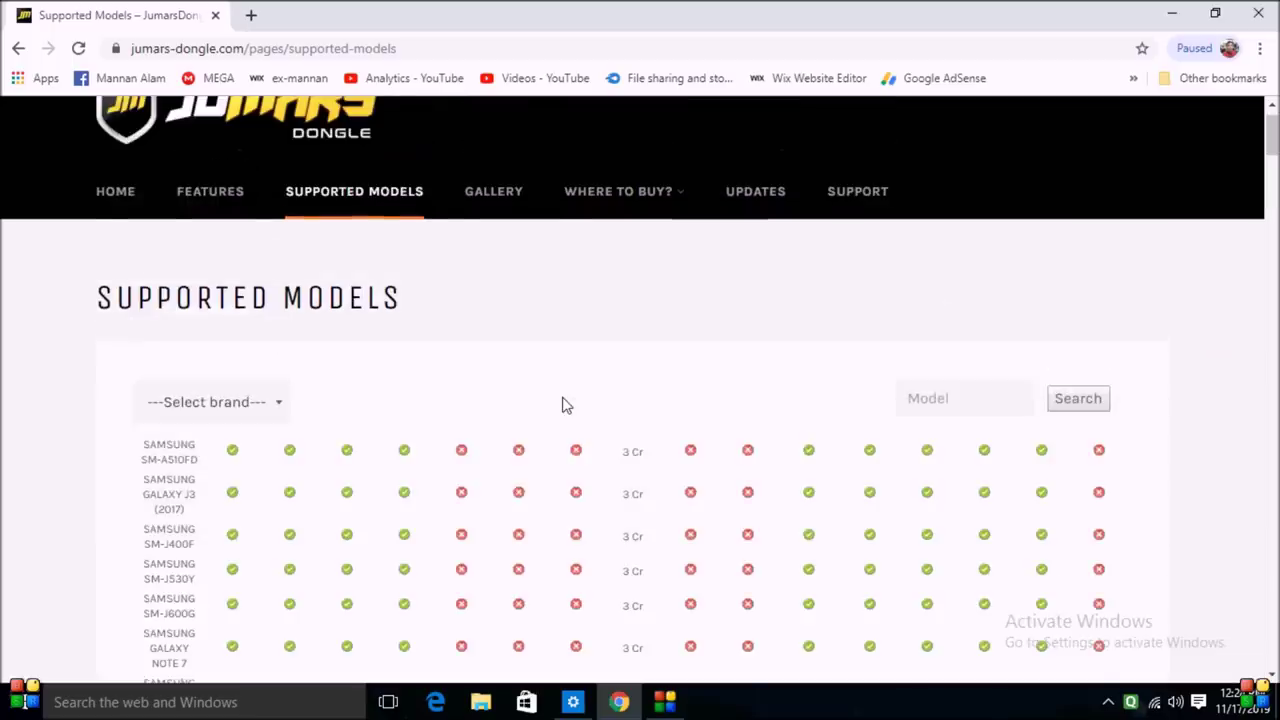
scroll(562, 405, down, 2)
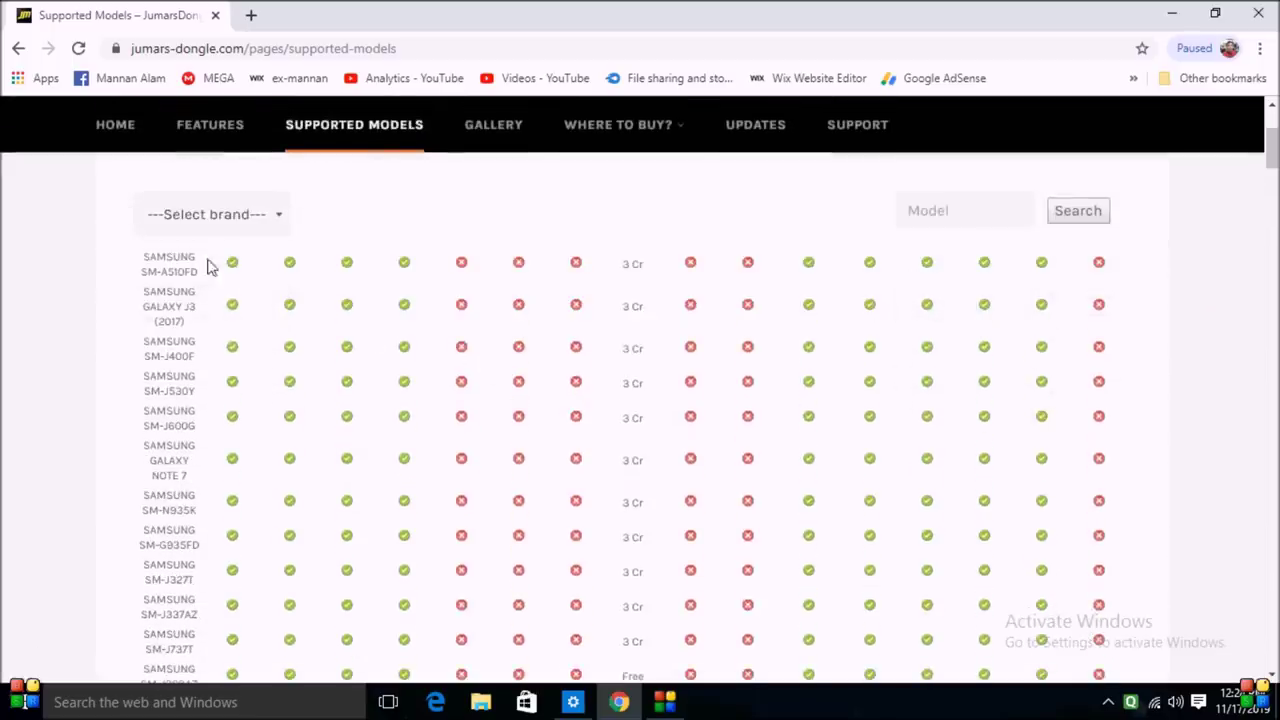
scroll(224, 268, down, 2)
scroll(224, 272, down, 4)
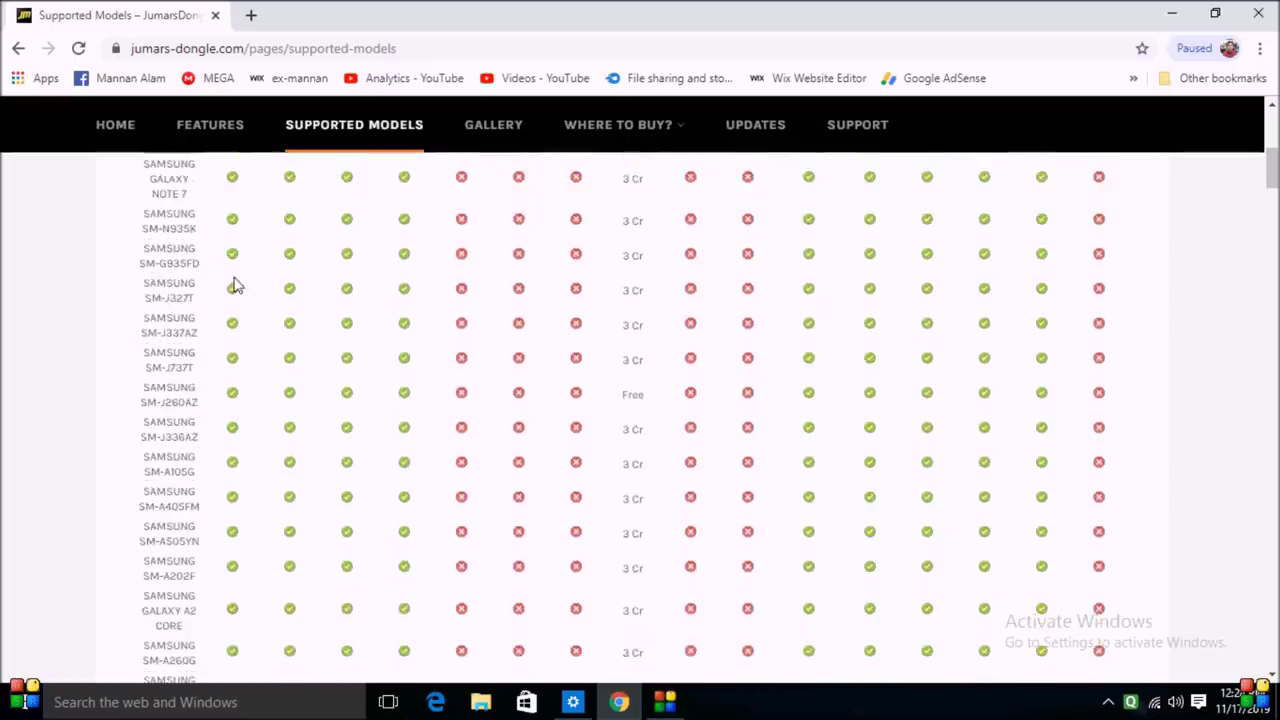
scroll(247, 304, down, 2)
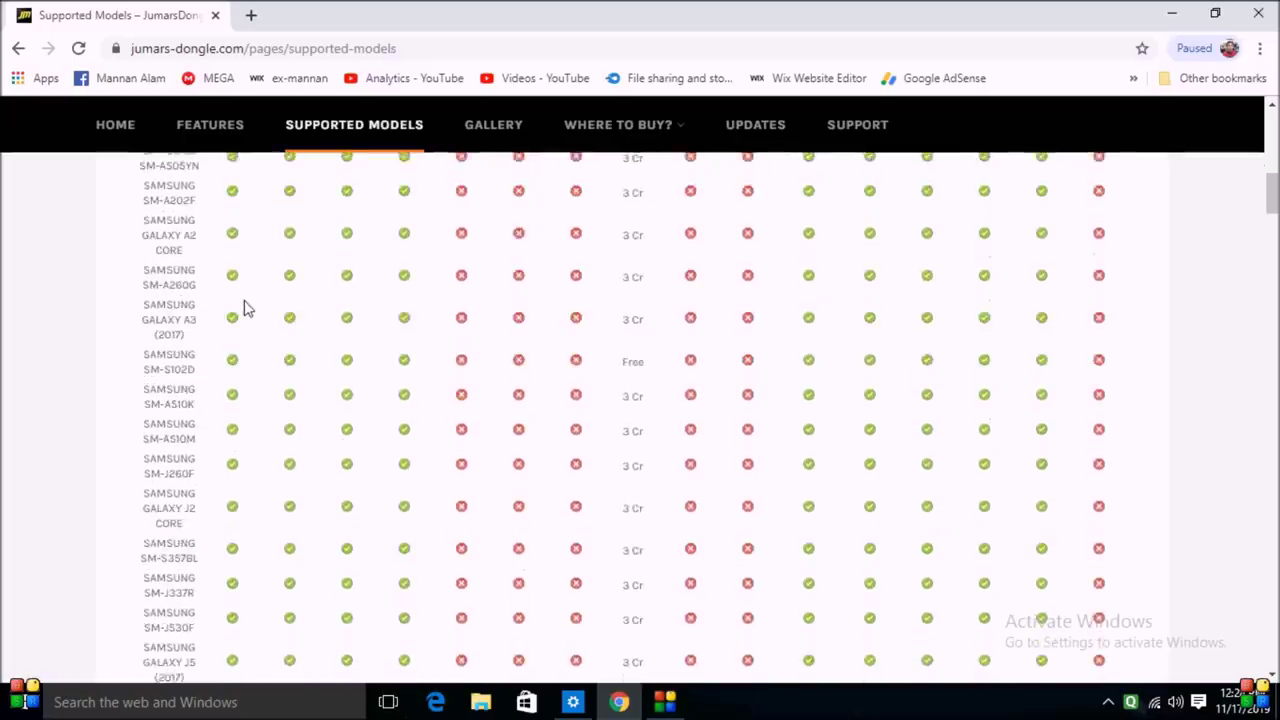
scroll(247, 308, down, 8)
scroll(250, 313, down, 8)
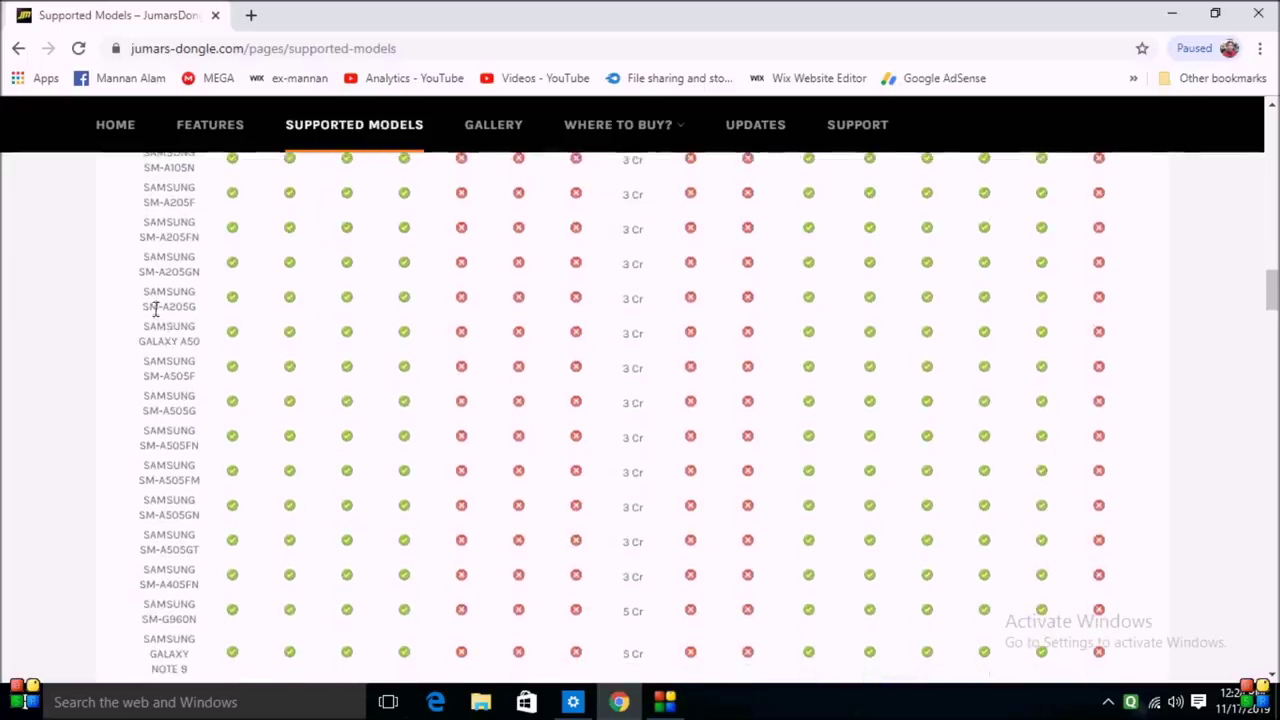
drag(148, 310, 189, 312)
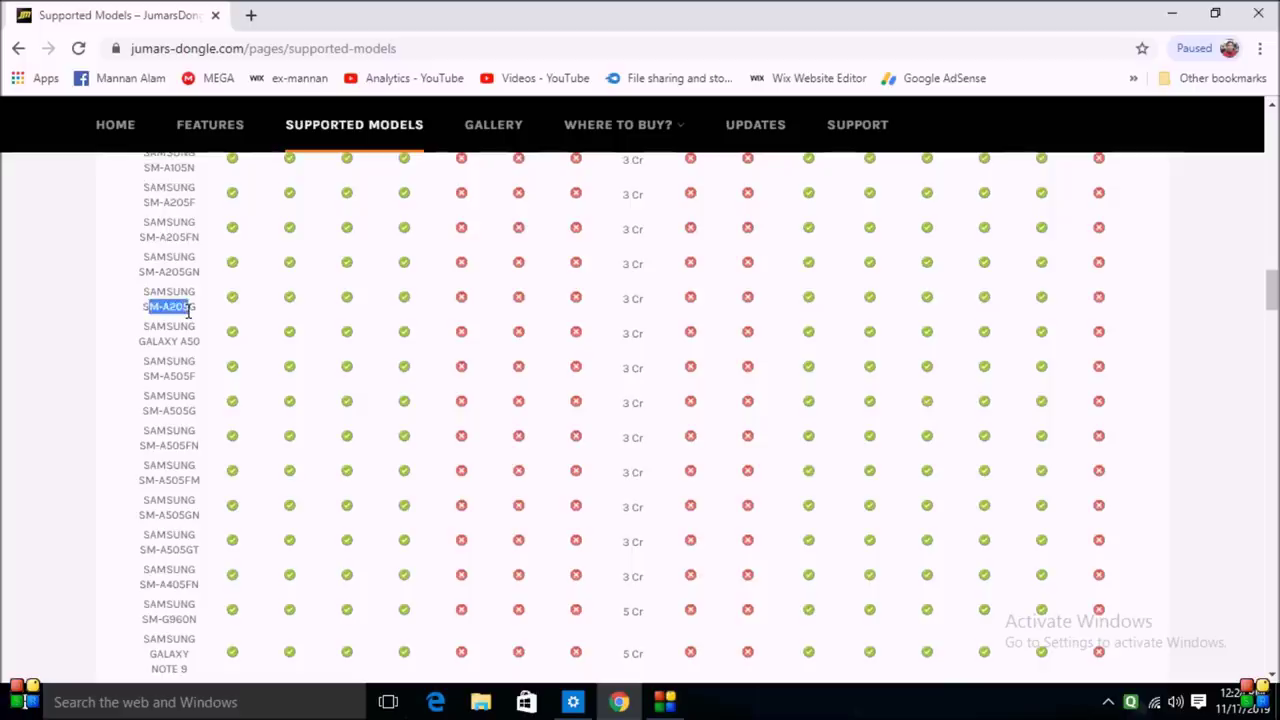
scroll(294, 491, down, 6)
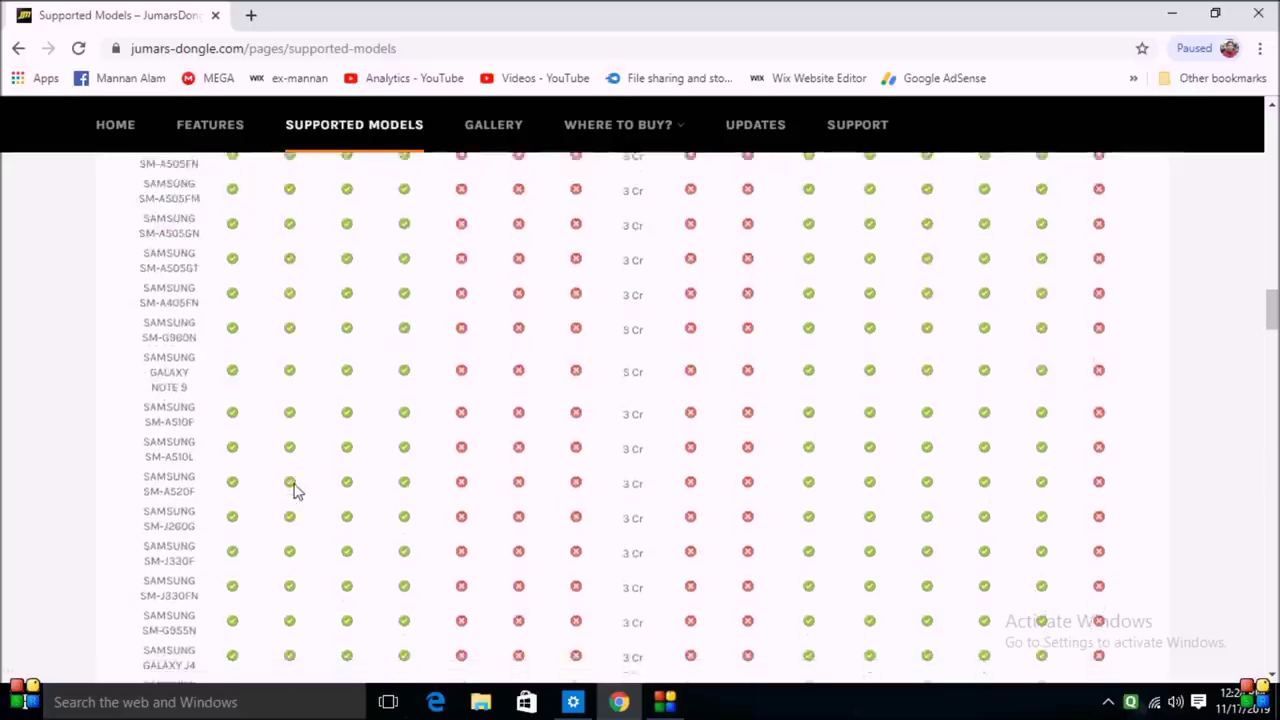
- Open the gallery page and look through the dongle photos and software screenshots
click(508, 130)
scroll(457, 400, down, 5)
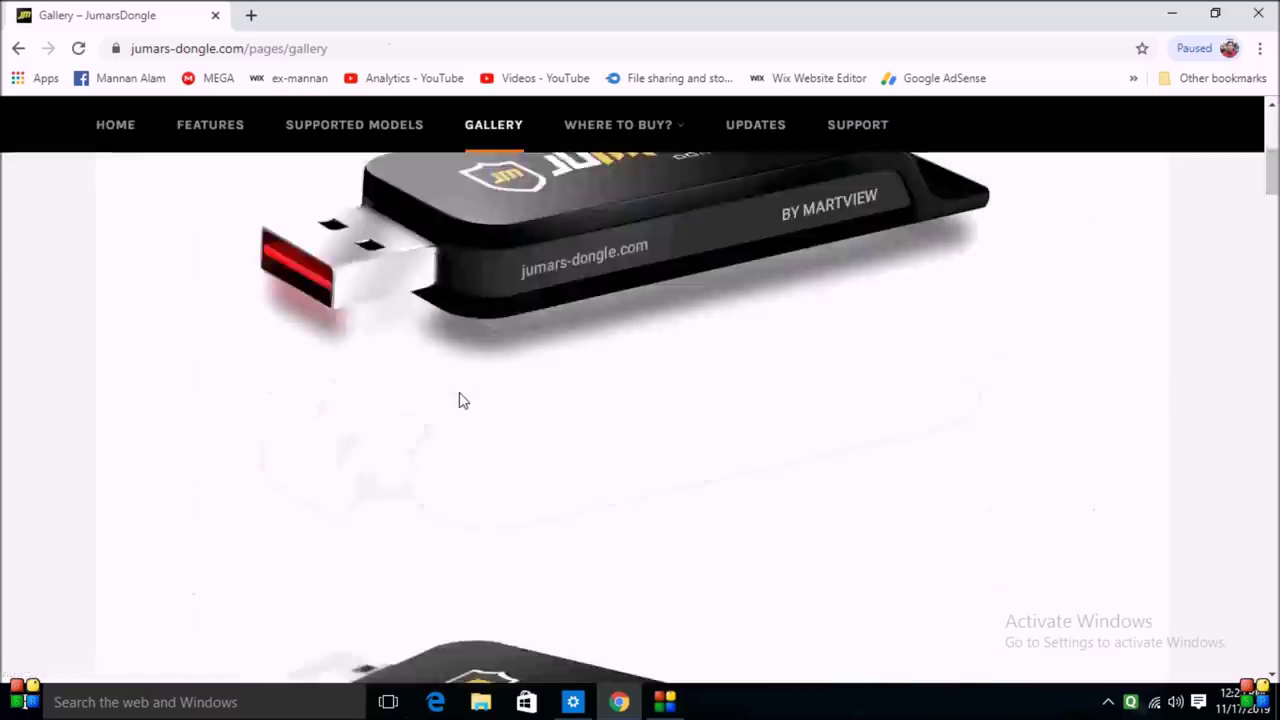
scroll(750, 404, down, 10)
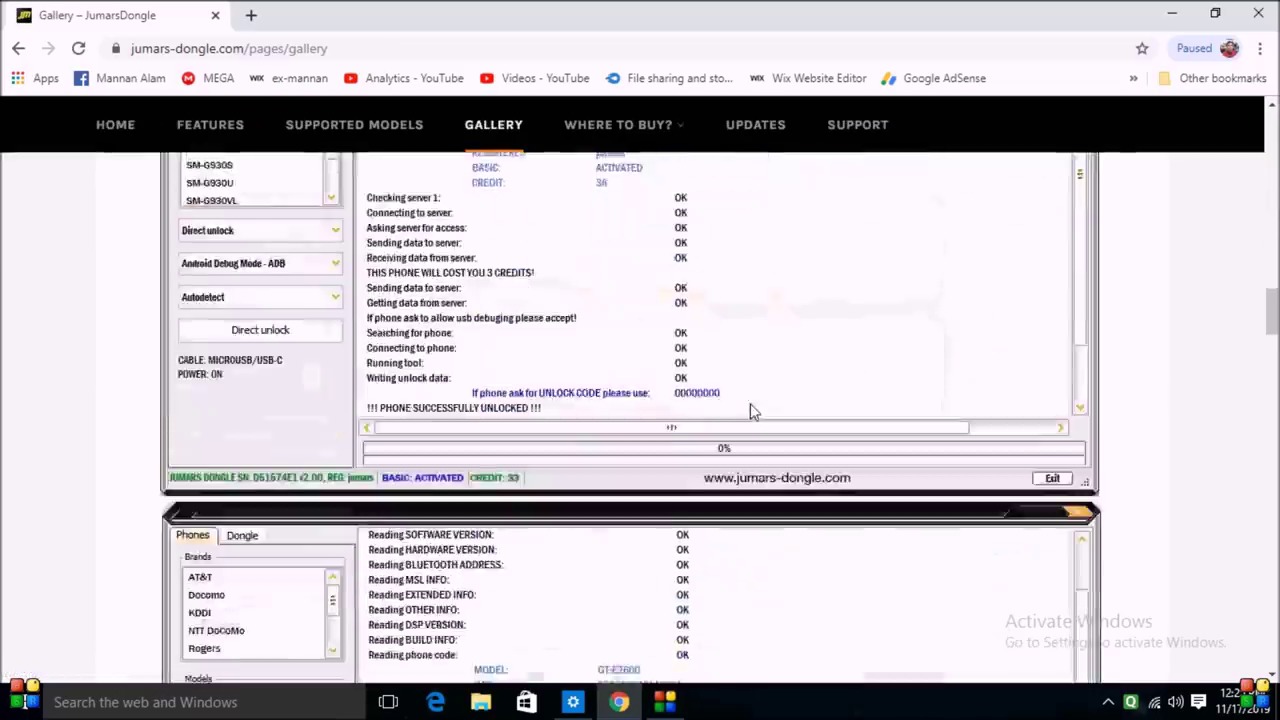
scroll(751, 409, up, 10)
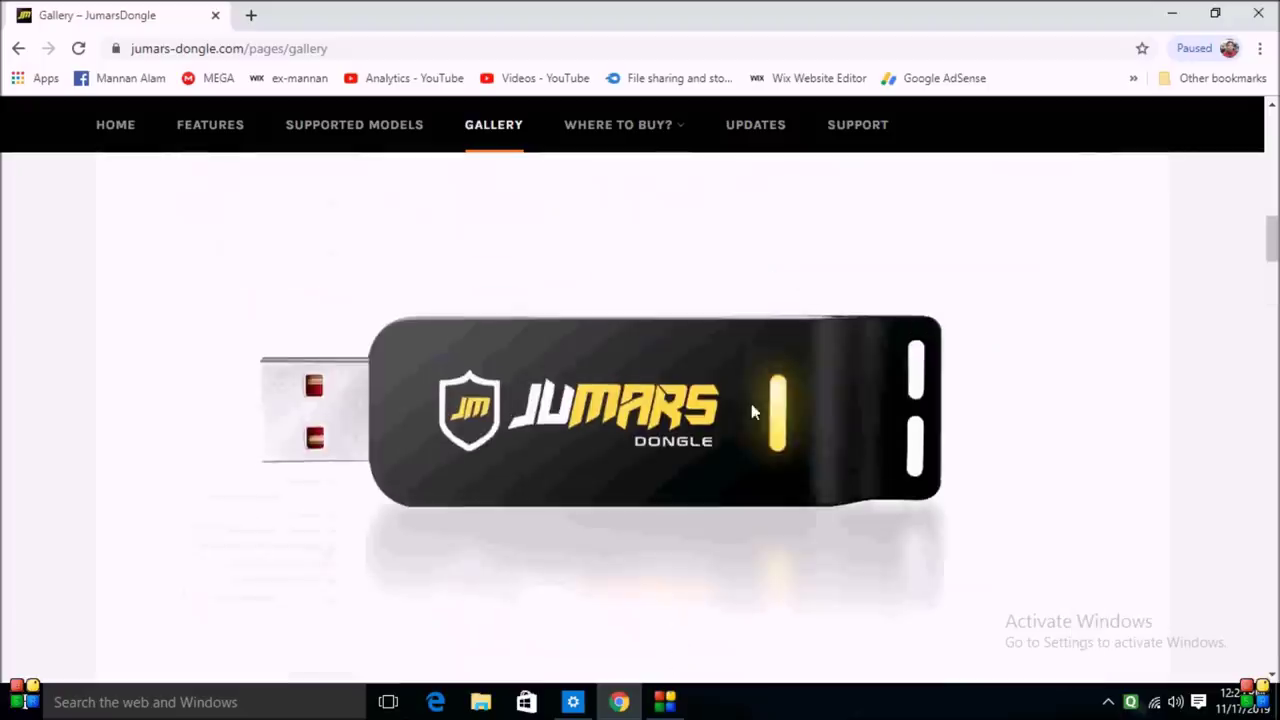
- Check the Where to Buy options and open the Updates page to view the dongle setup download
click(640, 134)
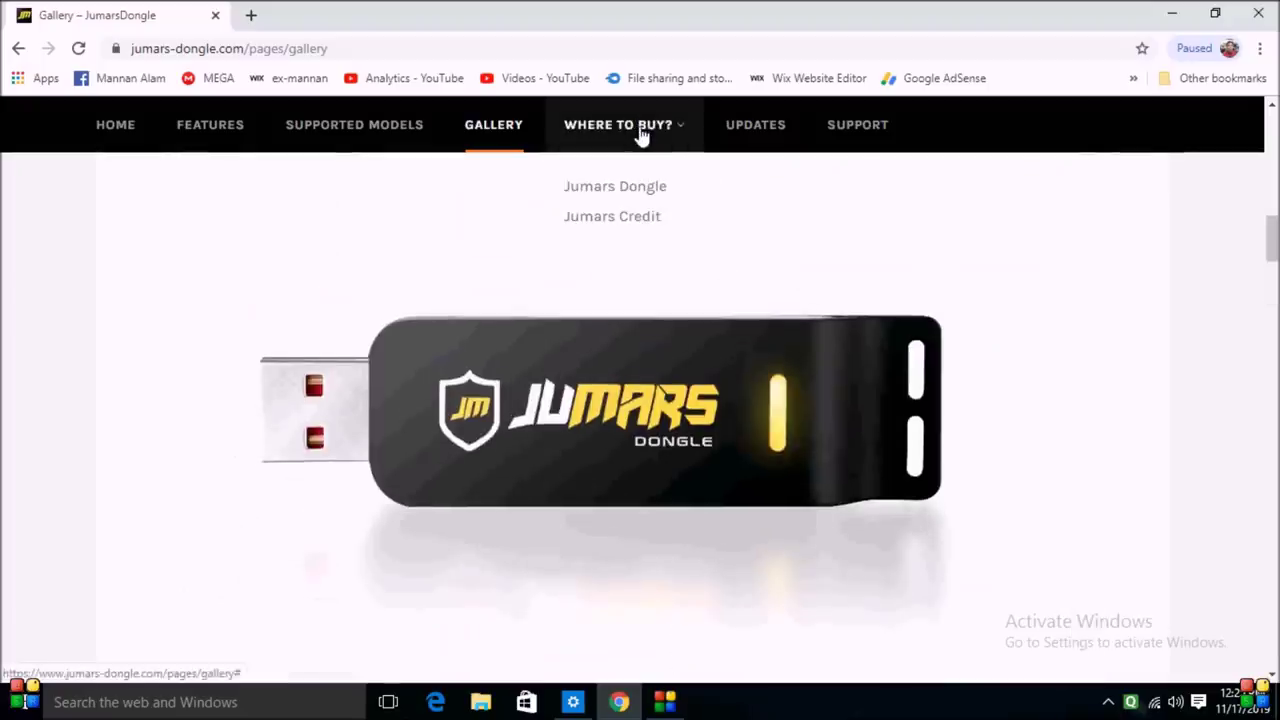
click(752, 128)
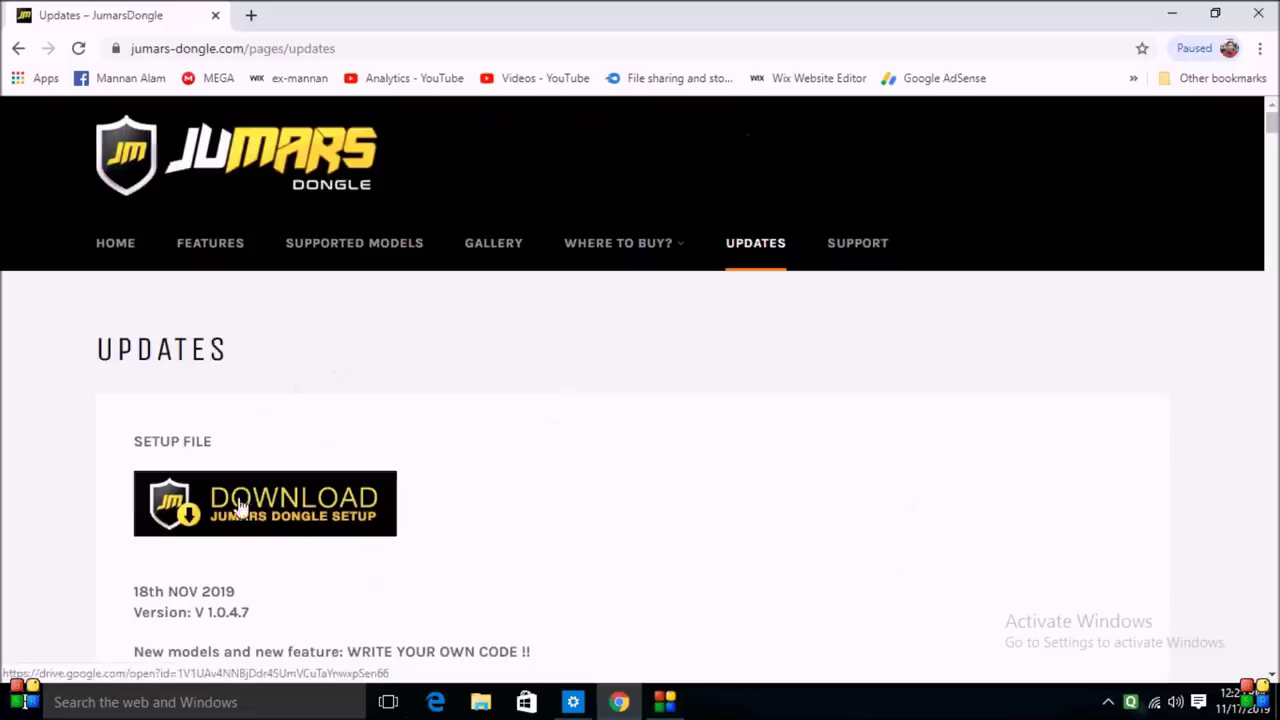
scroll(262, 512, down, 1)
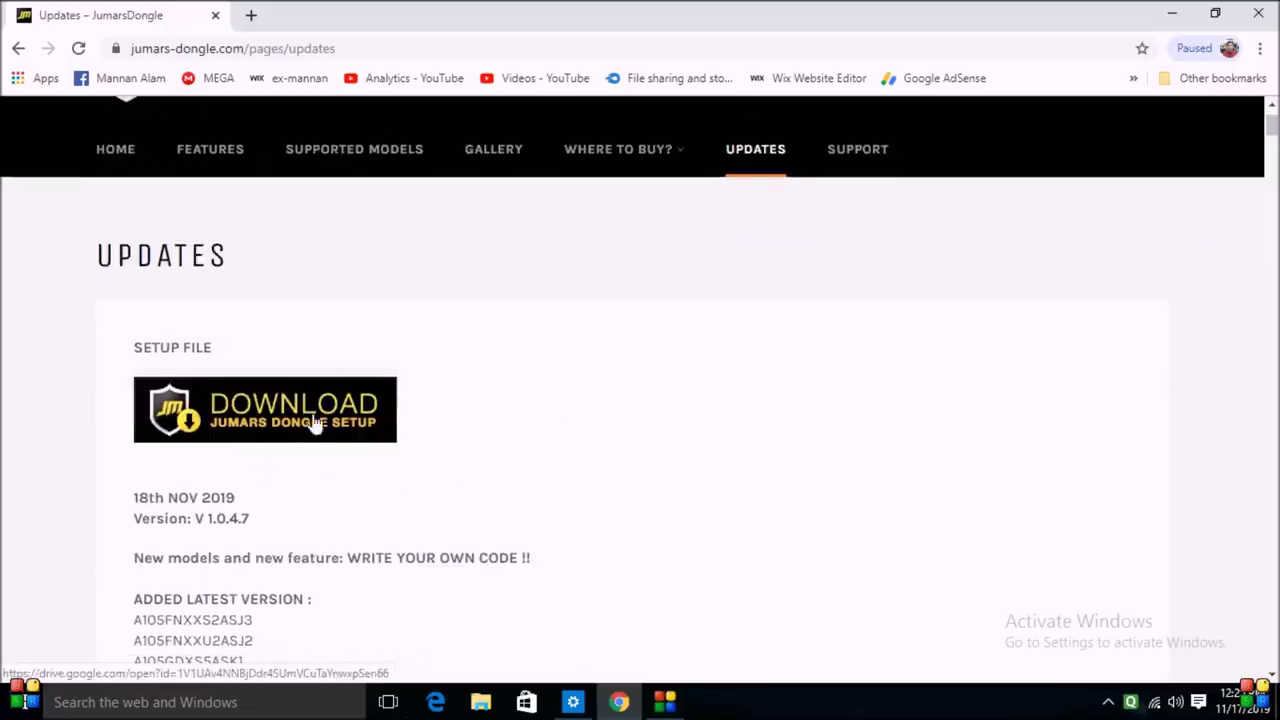
scroll(737, 394, up, 1)
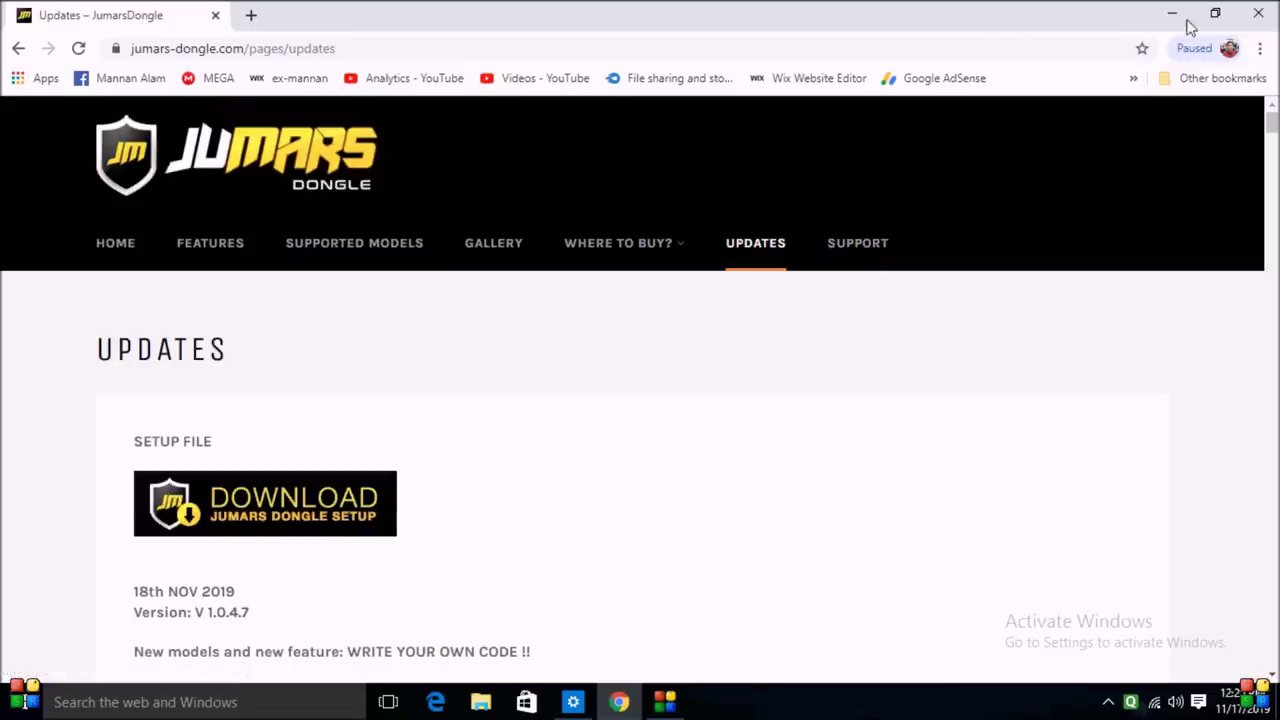
- Close the browser and launch the JUMARS Dongle V1.0.4.6 software from its desktop shortcut
click(1258, 13)
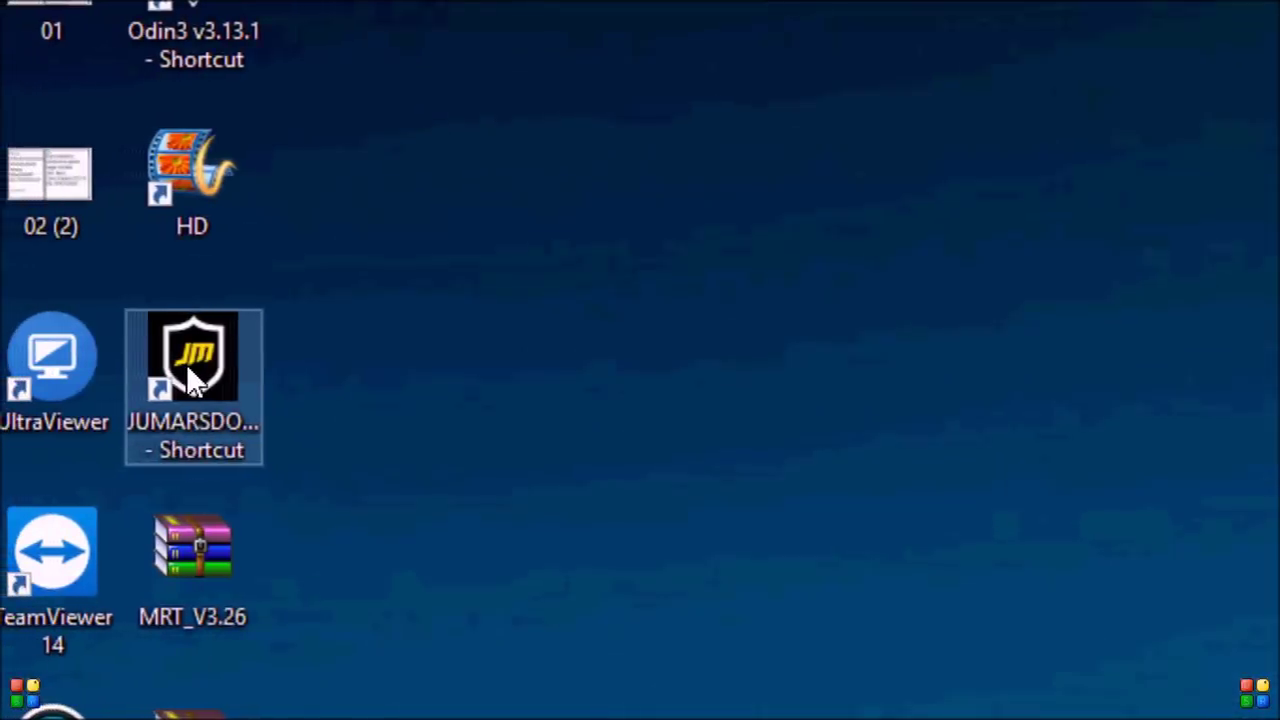
click(152, 370)
right_click(193, 378)
click(306, 403)
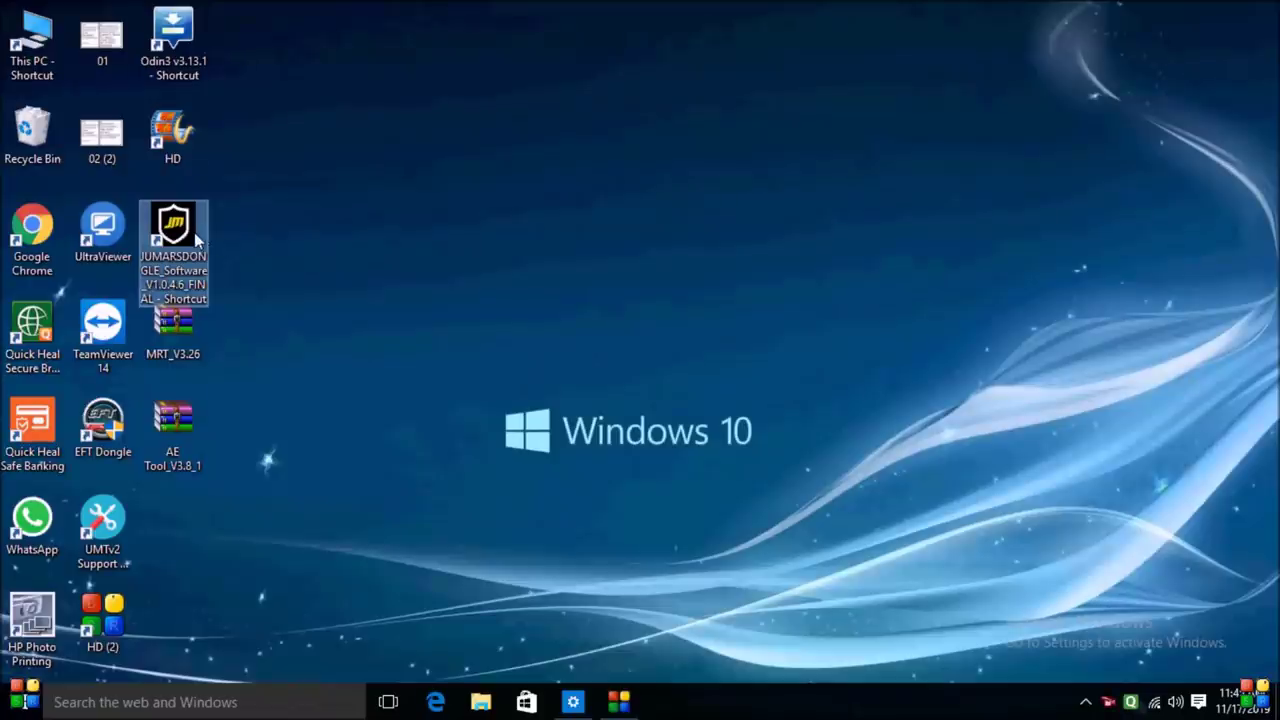
right_click(194, 232)
click(240, 247)
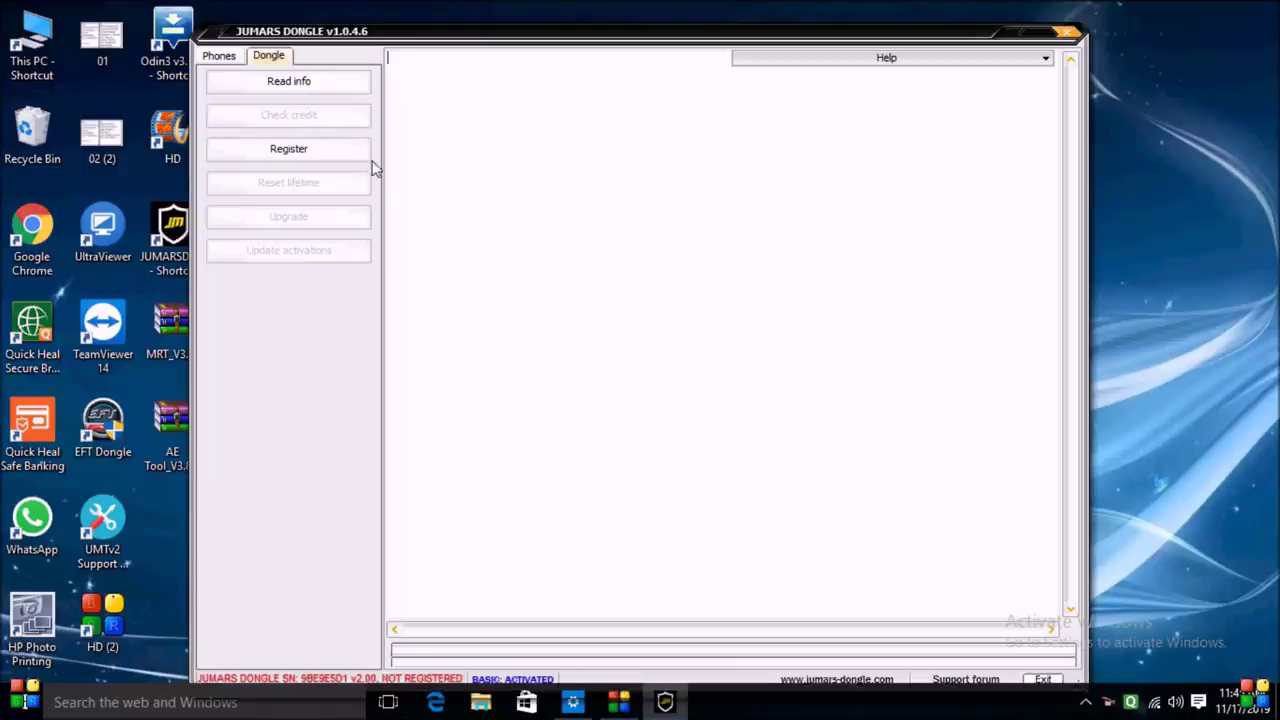
- Read the dongle info and examine its serial number, registration status and basic activation in the log
click(280, 86)
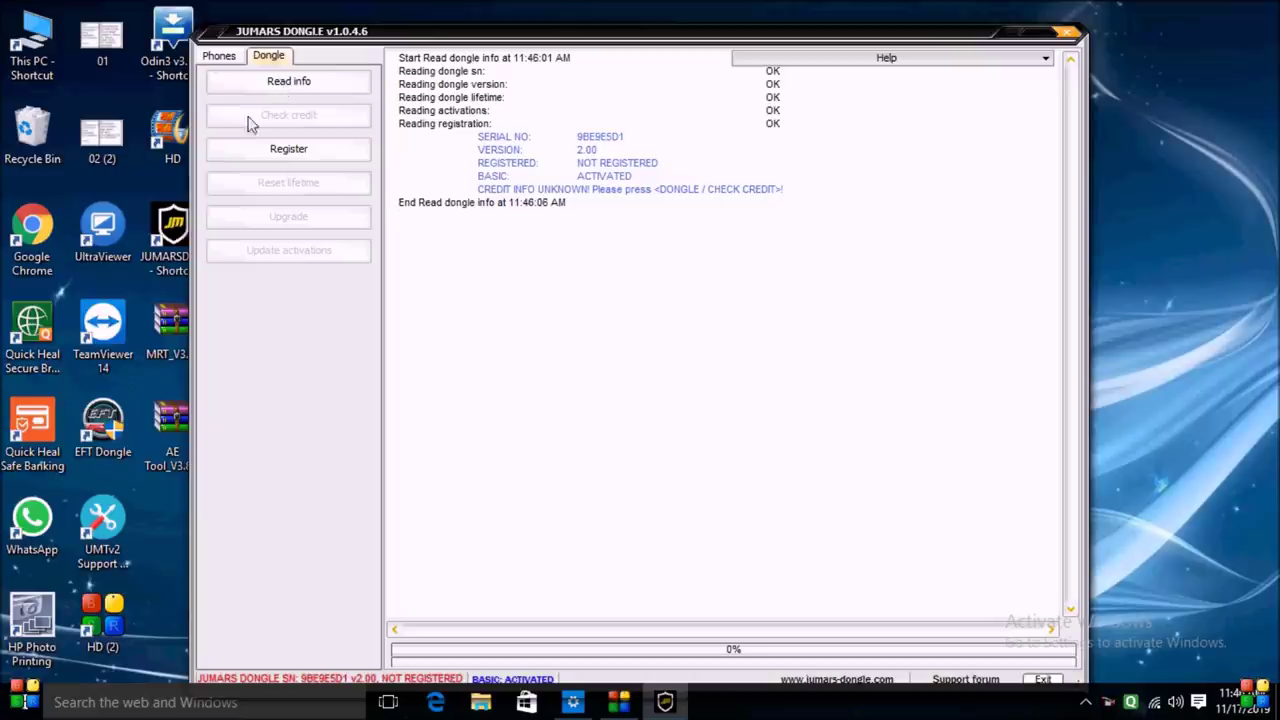
drag(575, 136, 636, 136)
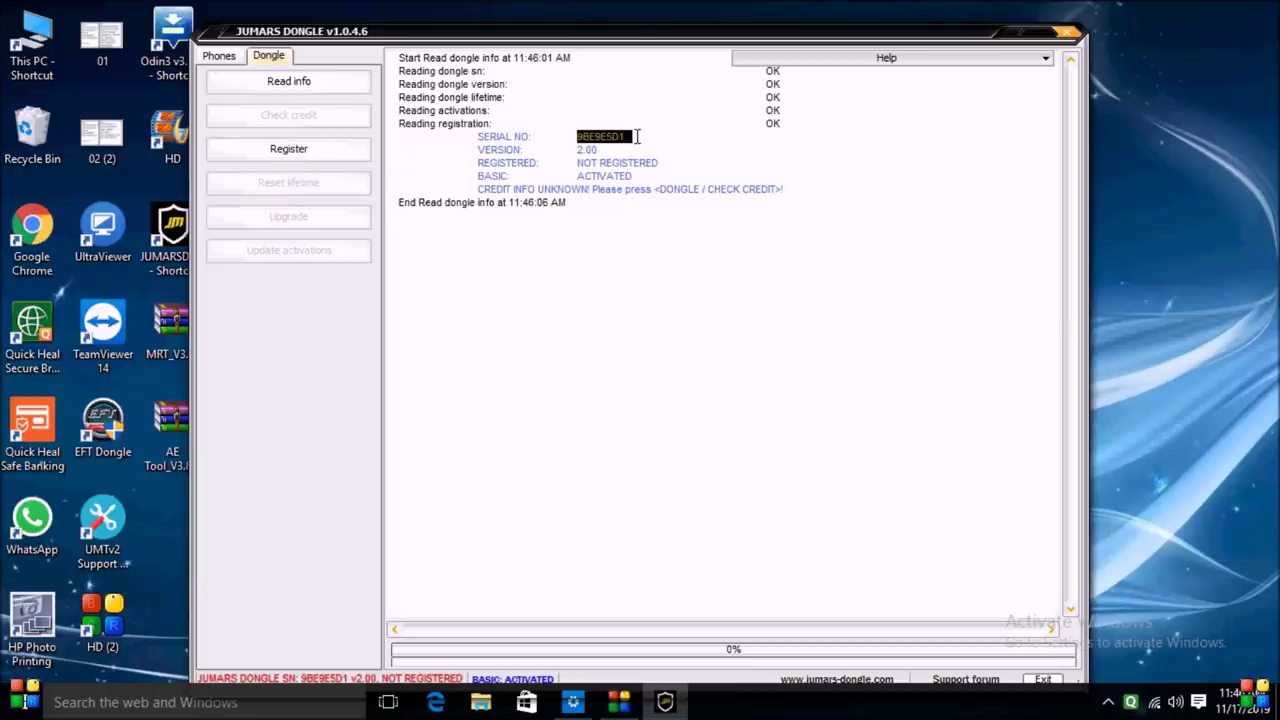
drag(577, 162, 672, 160)
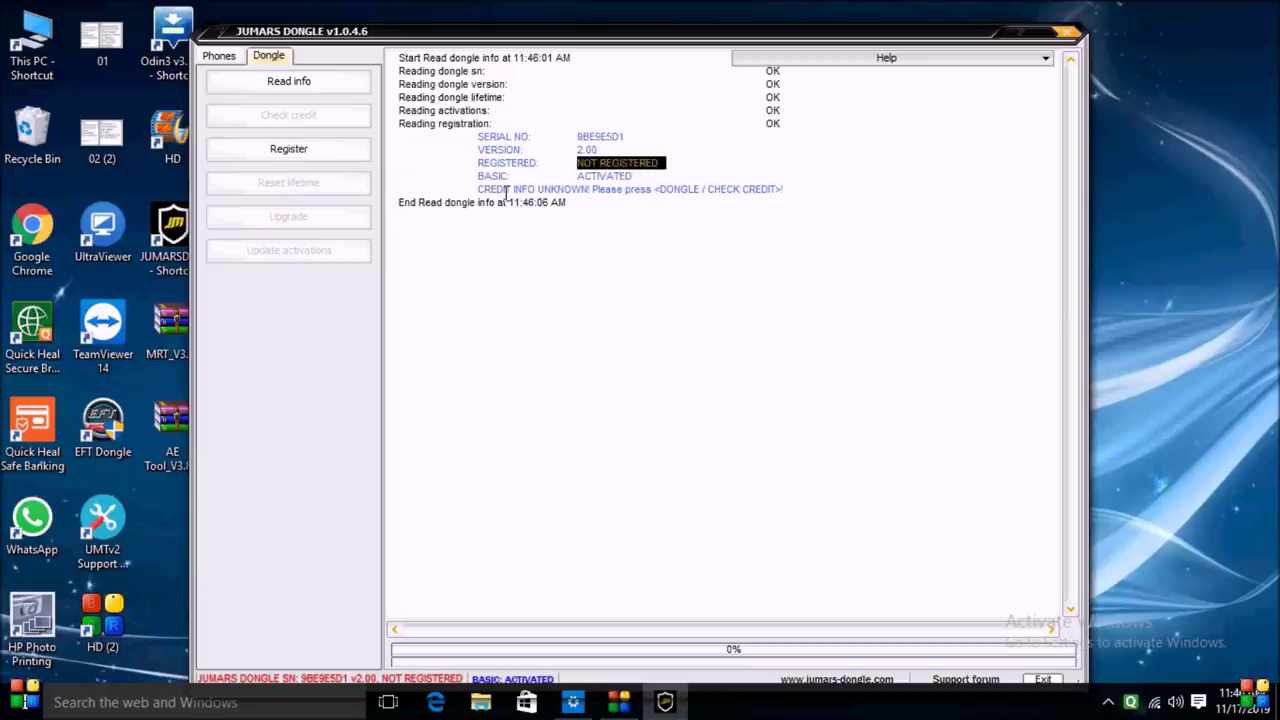
drag(576, 176, 648, 174)
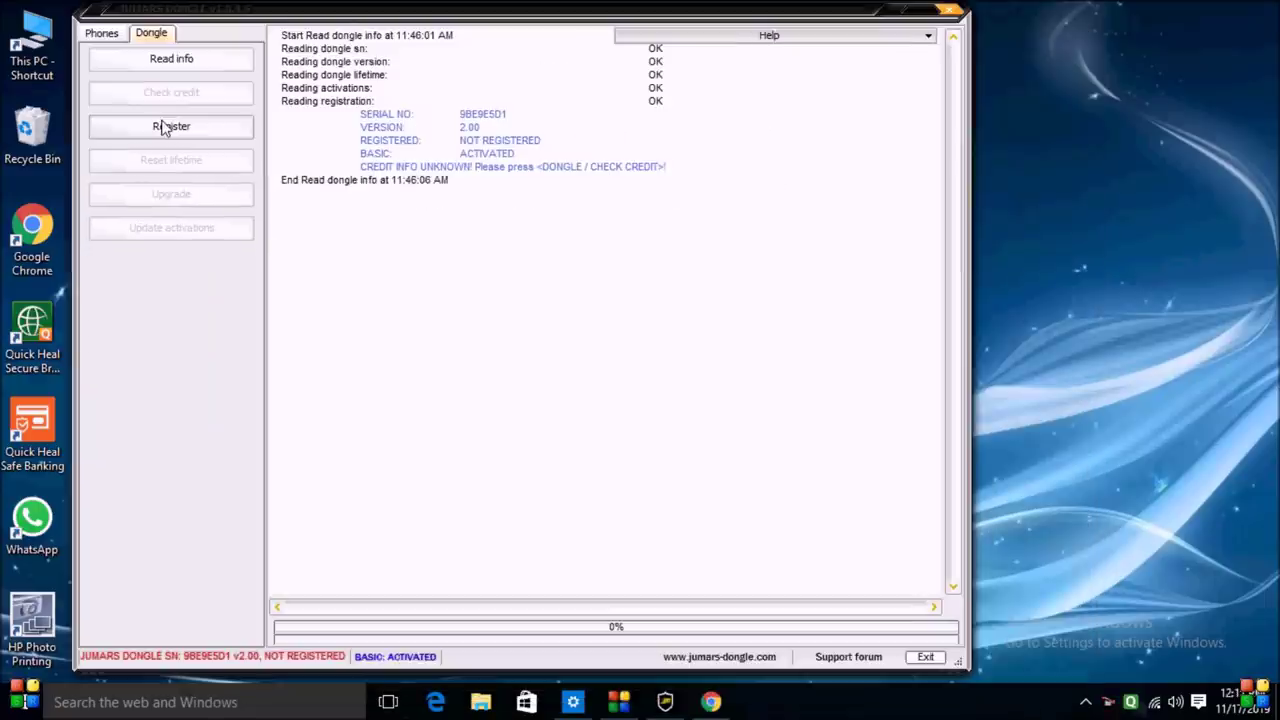
- Register the dongle by filling in the owner's name and registration details and submitting the form
click(163, 129)
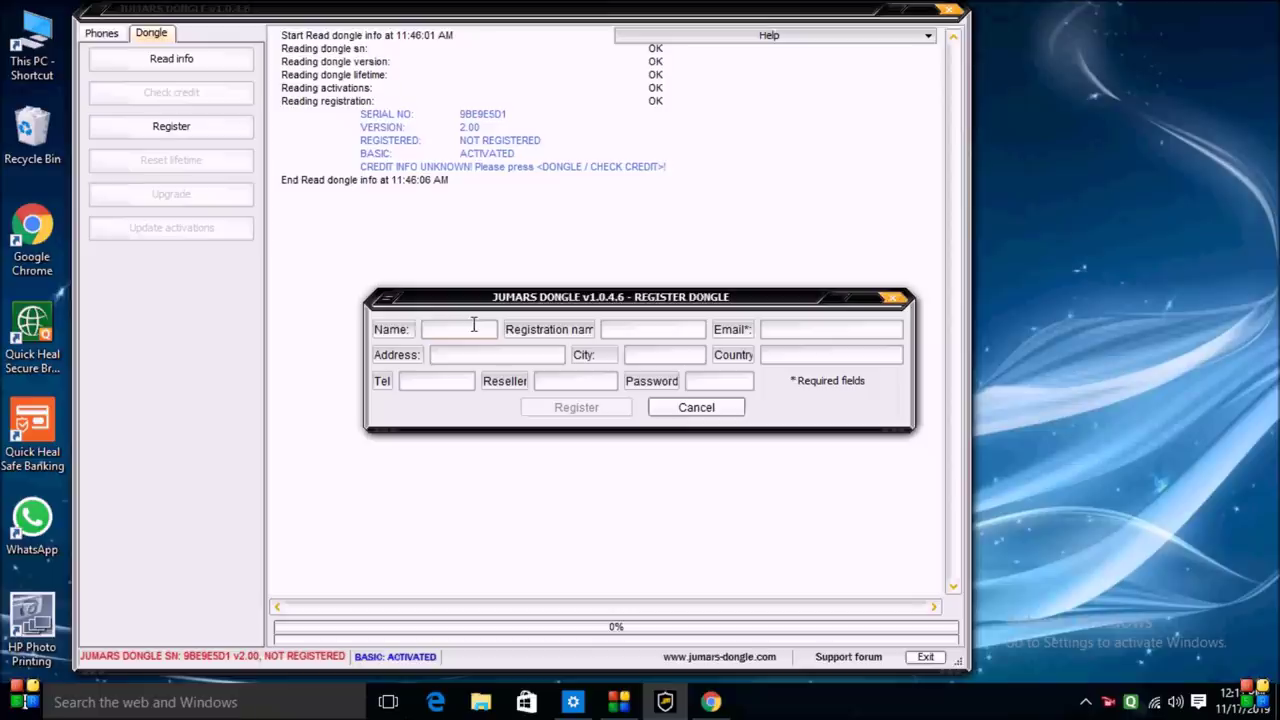
text(M)
click(579, 410)
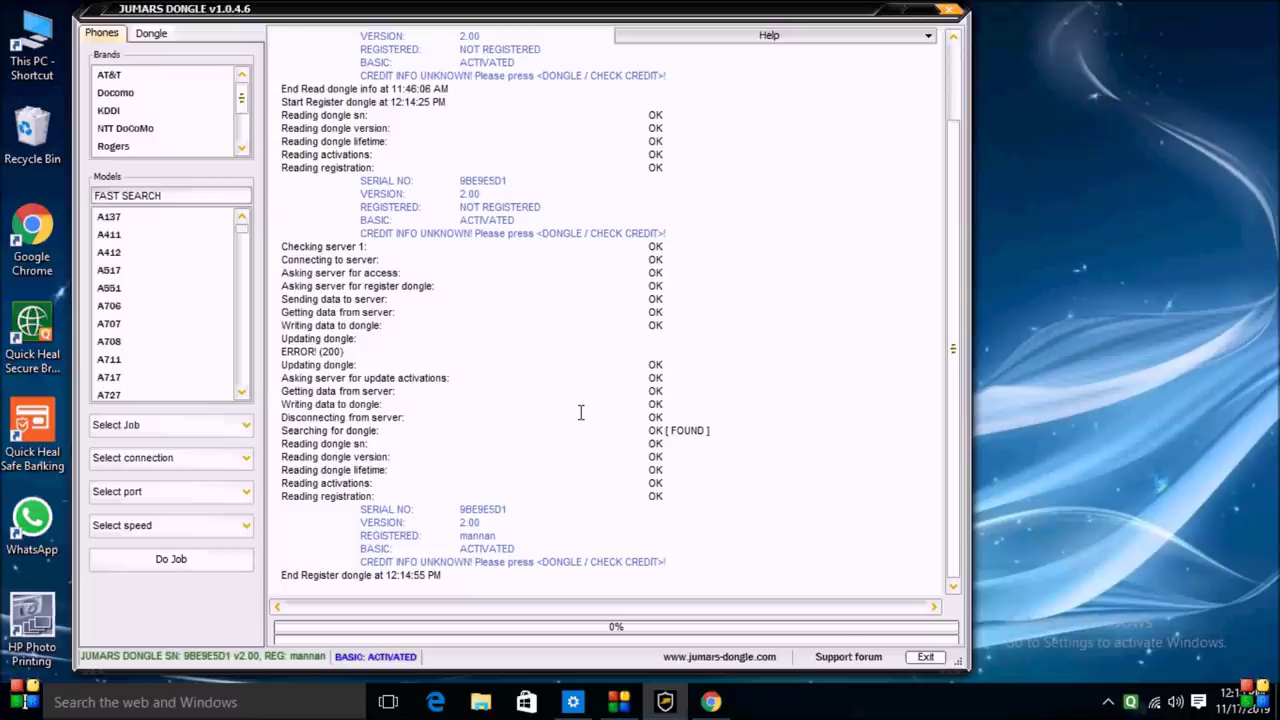
- Check the dongle's credit, review the result in the log, and update the dongle's activations
click(148, 38)
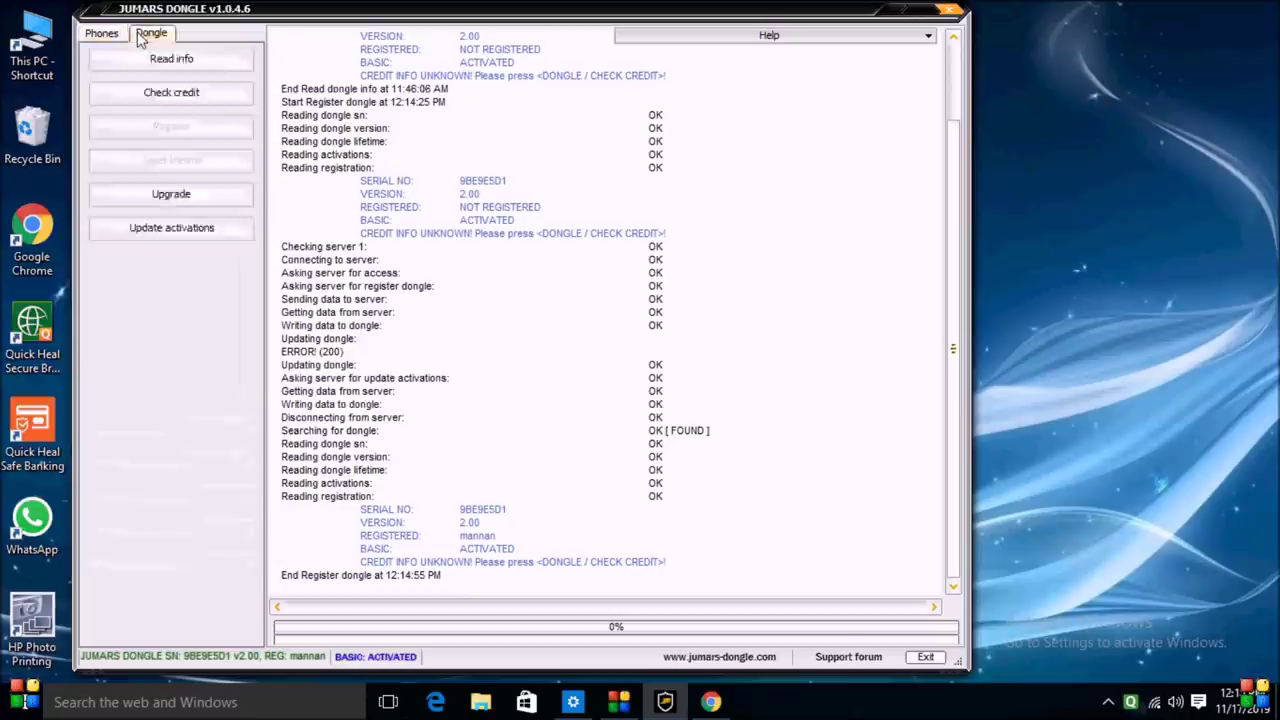
click(186, 100)
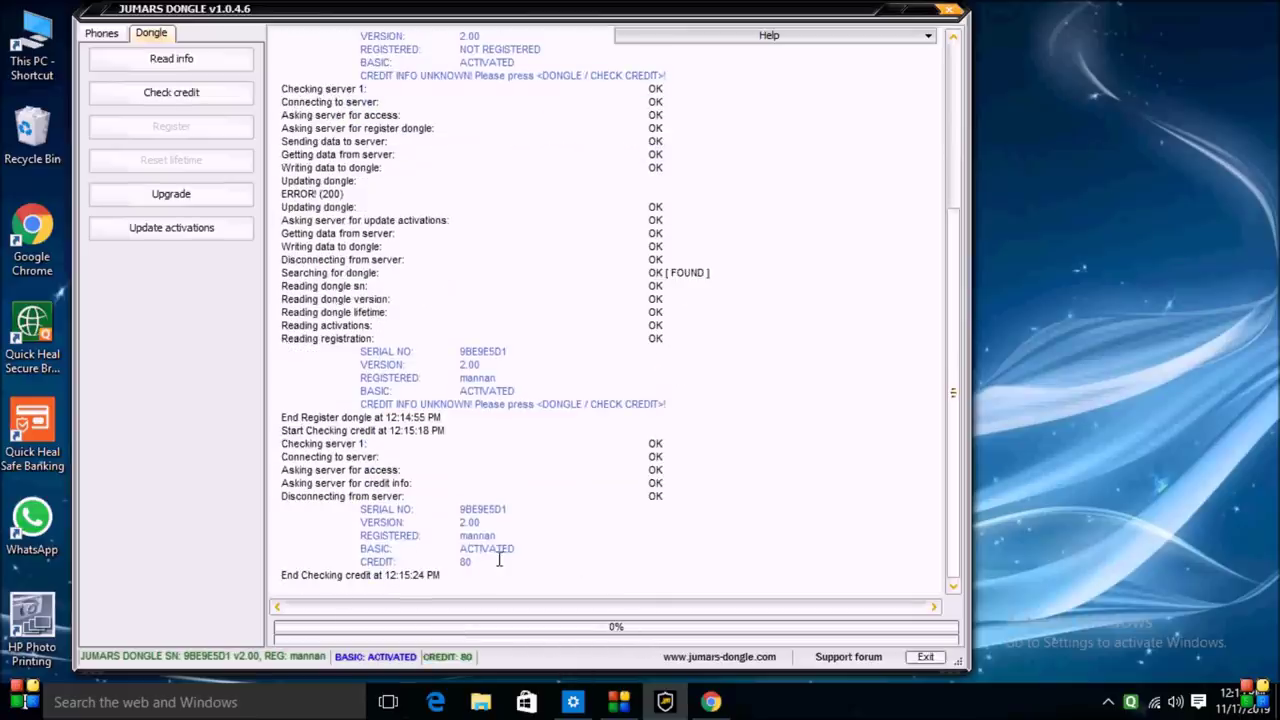
mouse_move(491, 561)
mouse_down()
mouse_move(352, 561)
mouse_move(513, 565)
mouse_up()
drag(458, 510, 534, 512)
drag(358, 561, 484, 561)
click(537, 565)
drag(473, 584, 372, 563)
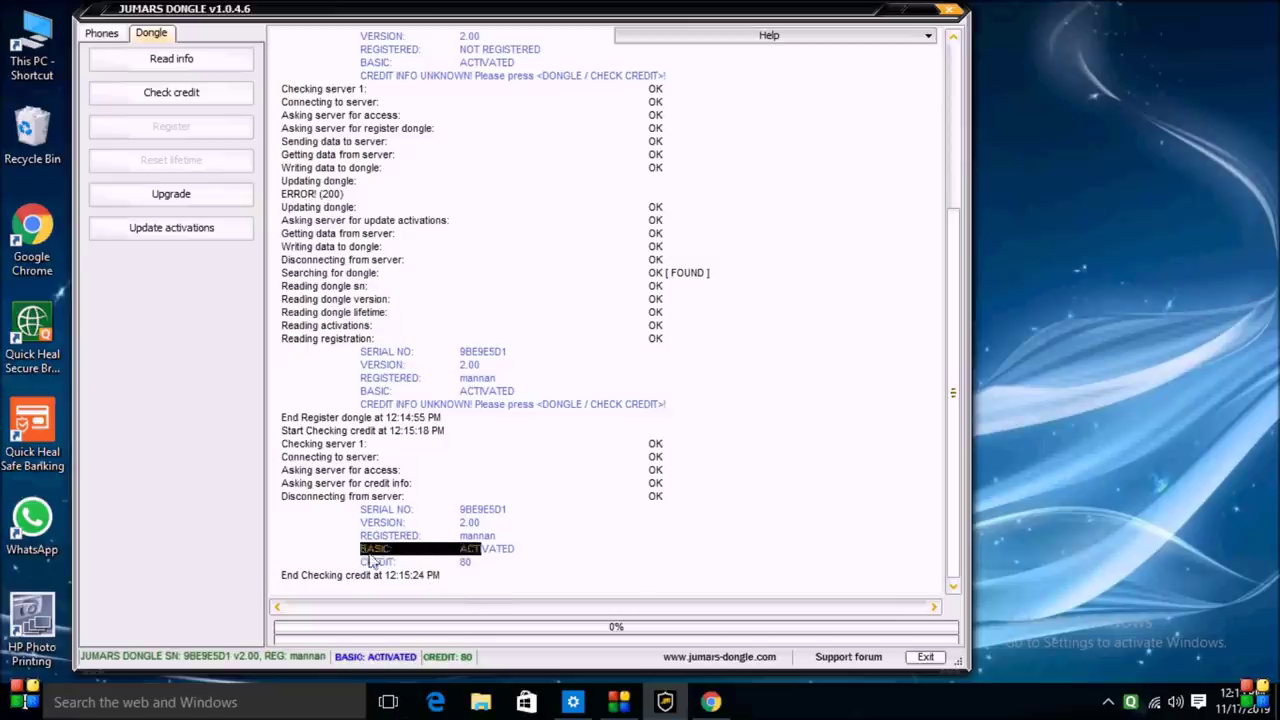
click(704, 558)
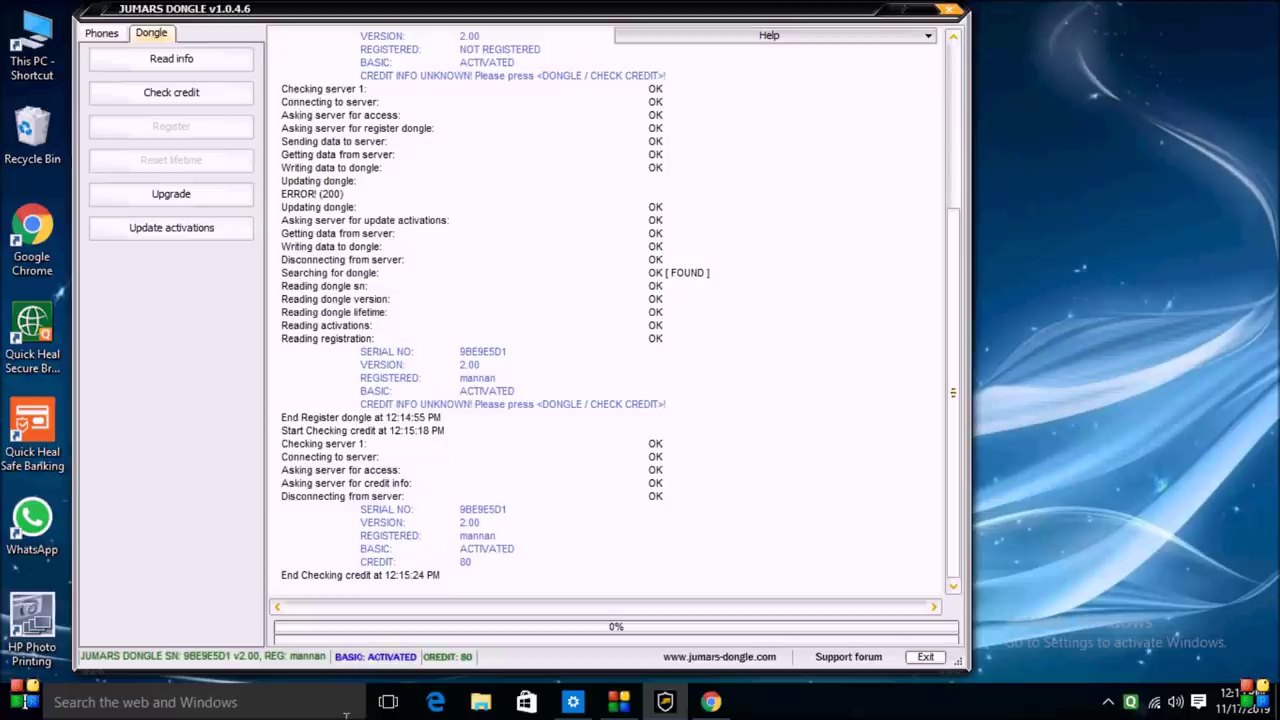
click(165, 228)
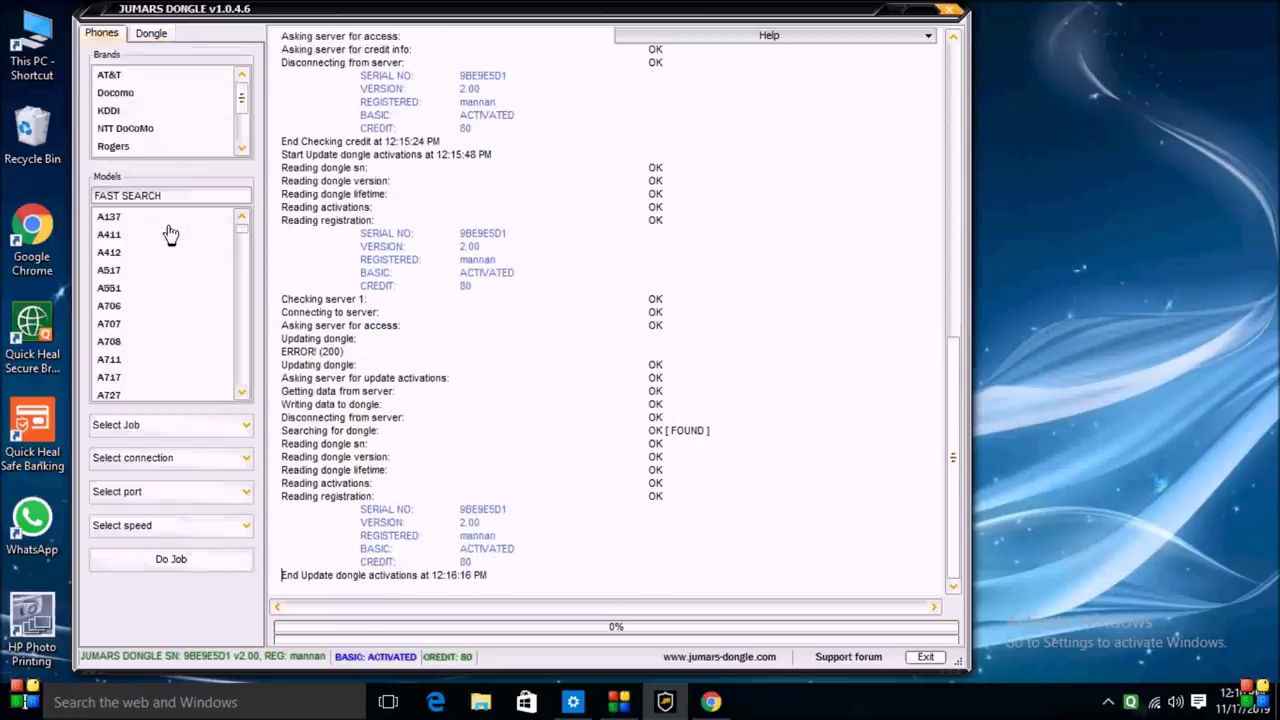
- Search the phone models for a205, select SM-A205F and review its Read codes help instructions
click(185, 197)
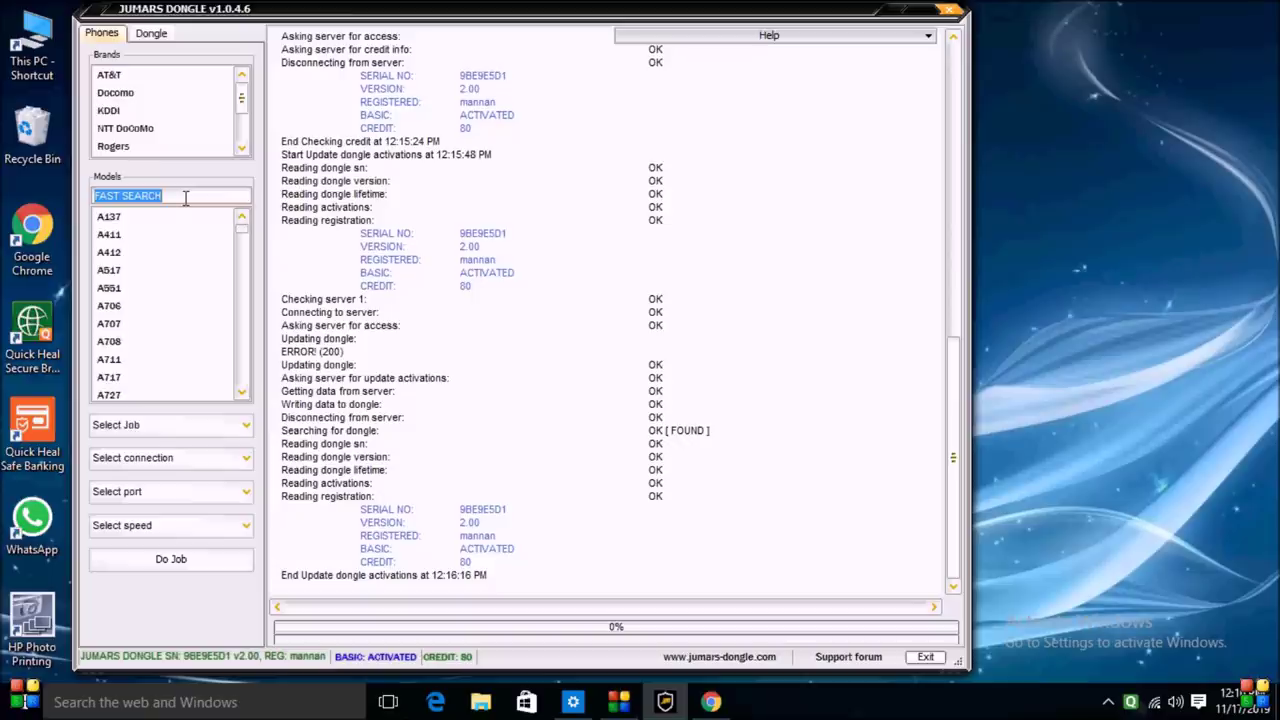
text(1)
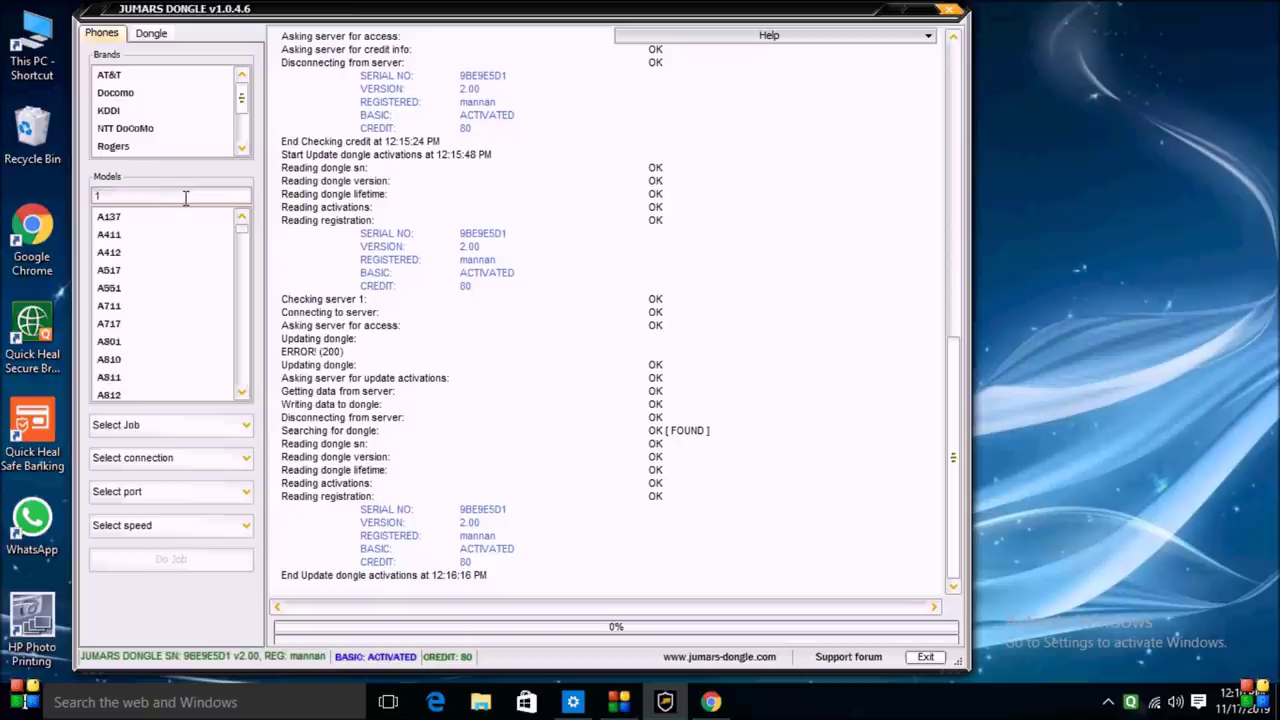
key(BackSpace)
text(a205)
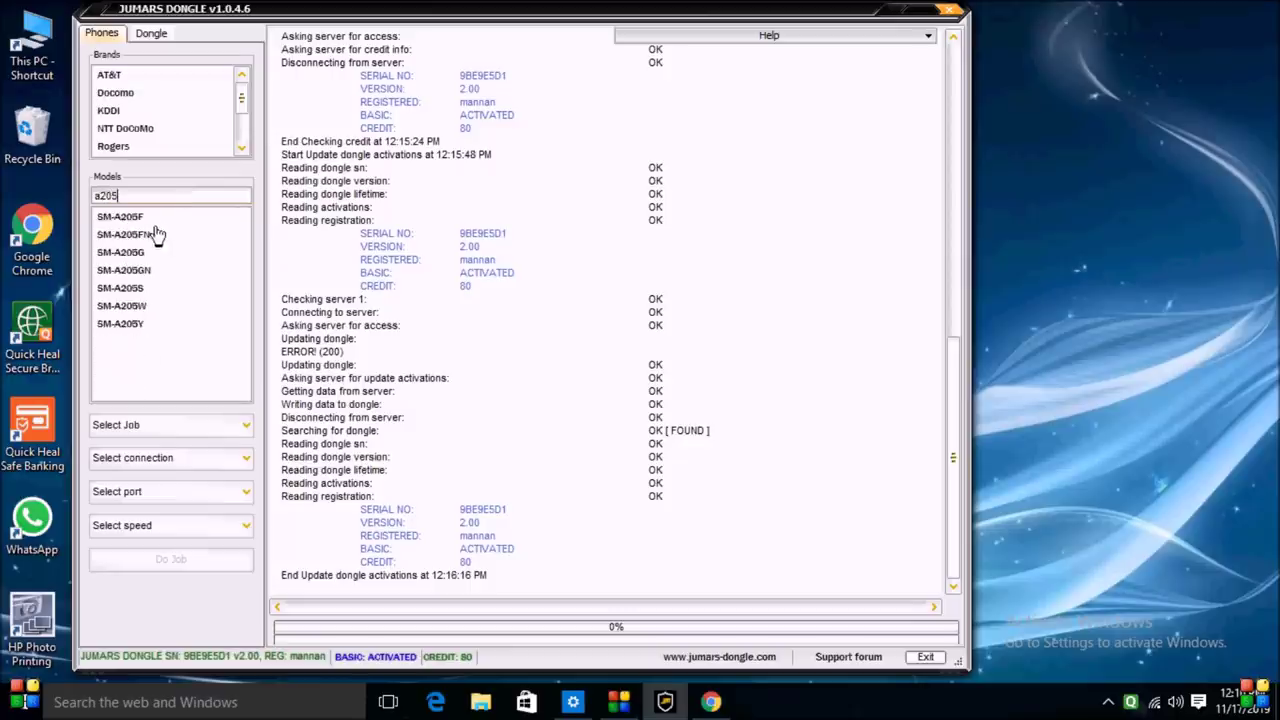
click(151, 220)
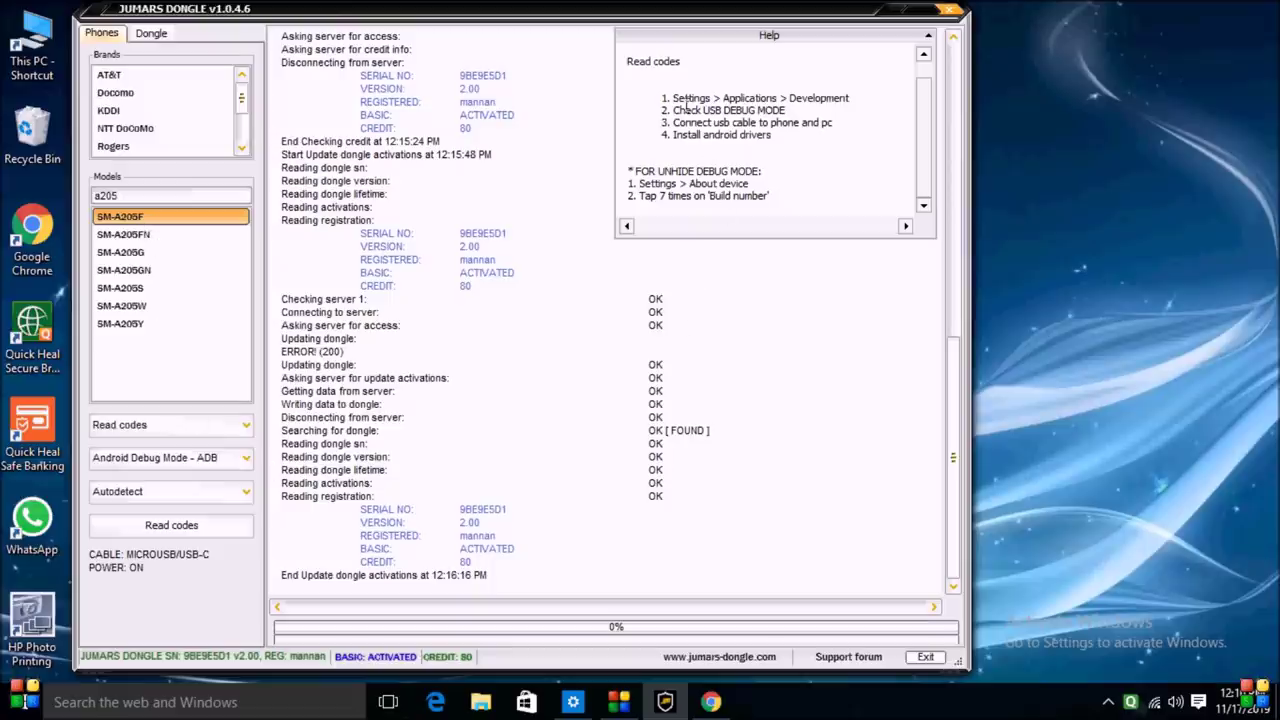
drag(662, 98, 850, 130)
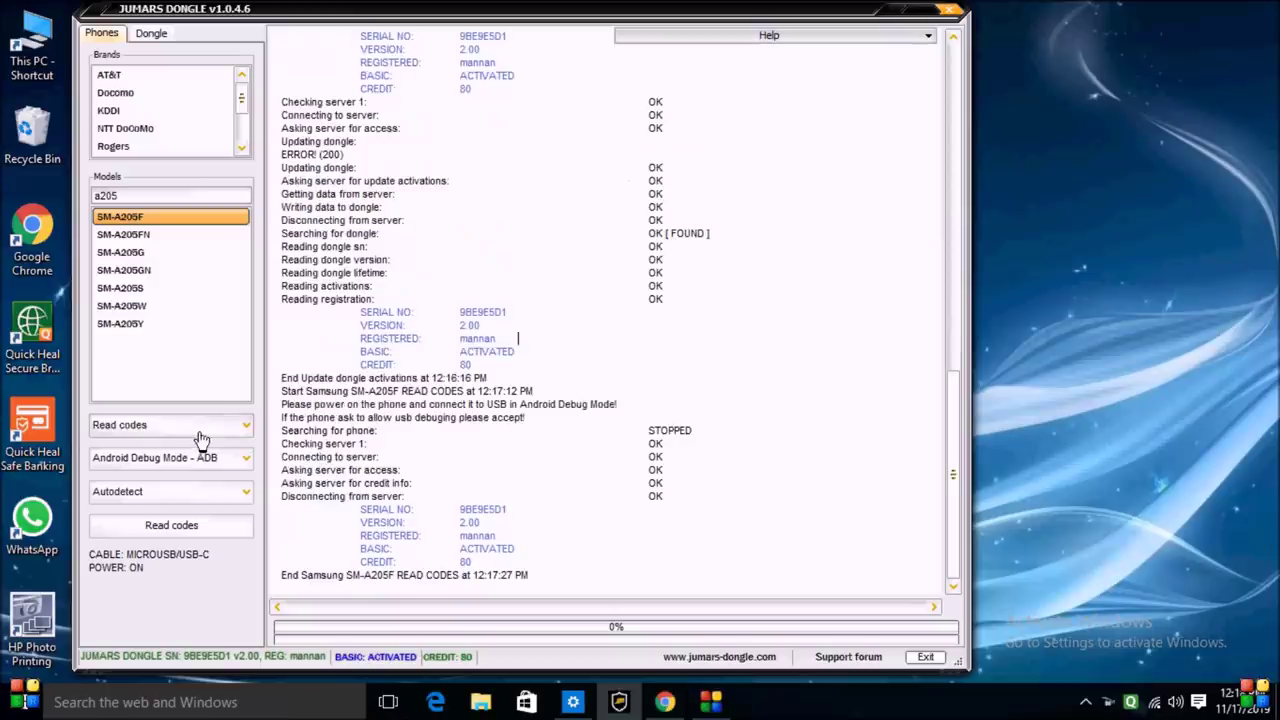
- Start the Write firmware job for SM-A205F over the Serial port - USB MODEM connection and open the firmware file selection
click(200, 429)
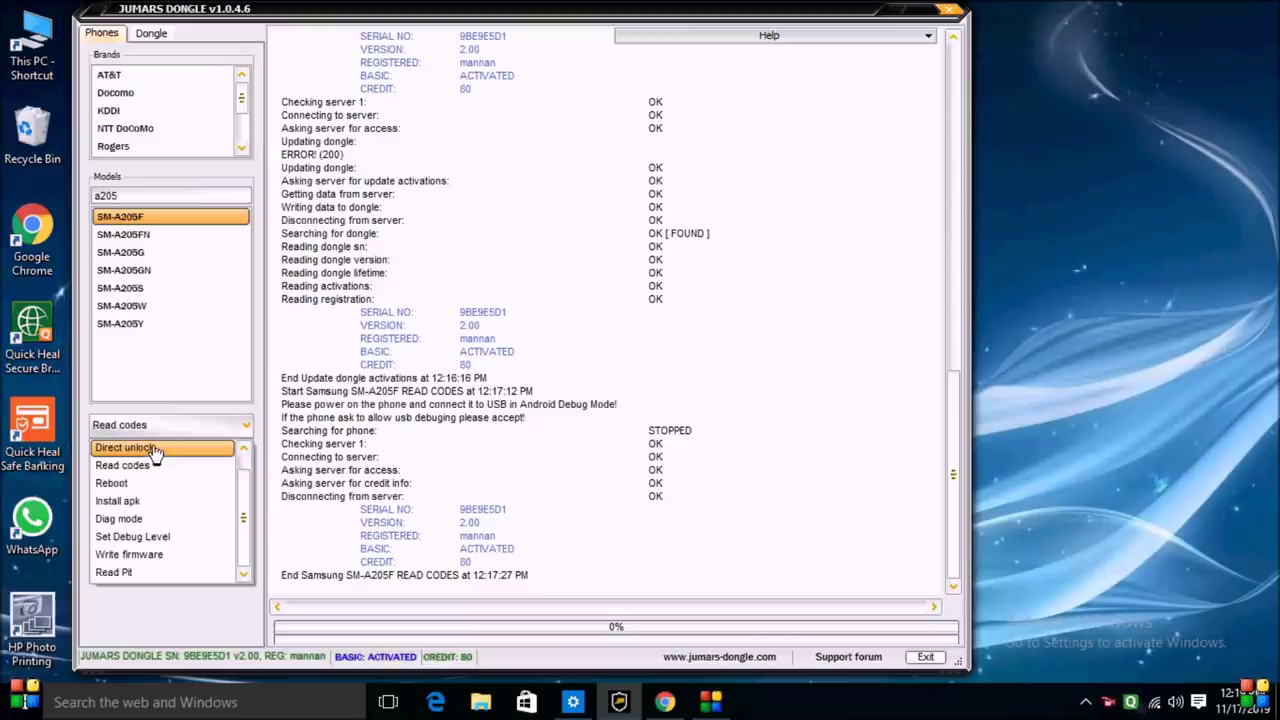
click(146, 556)
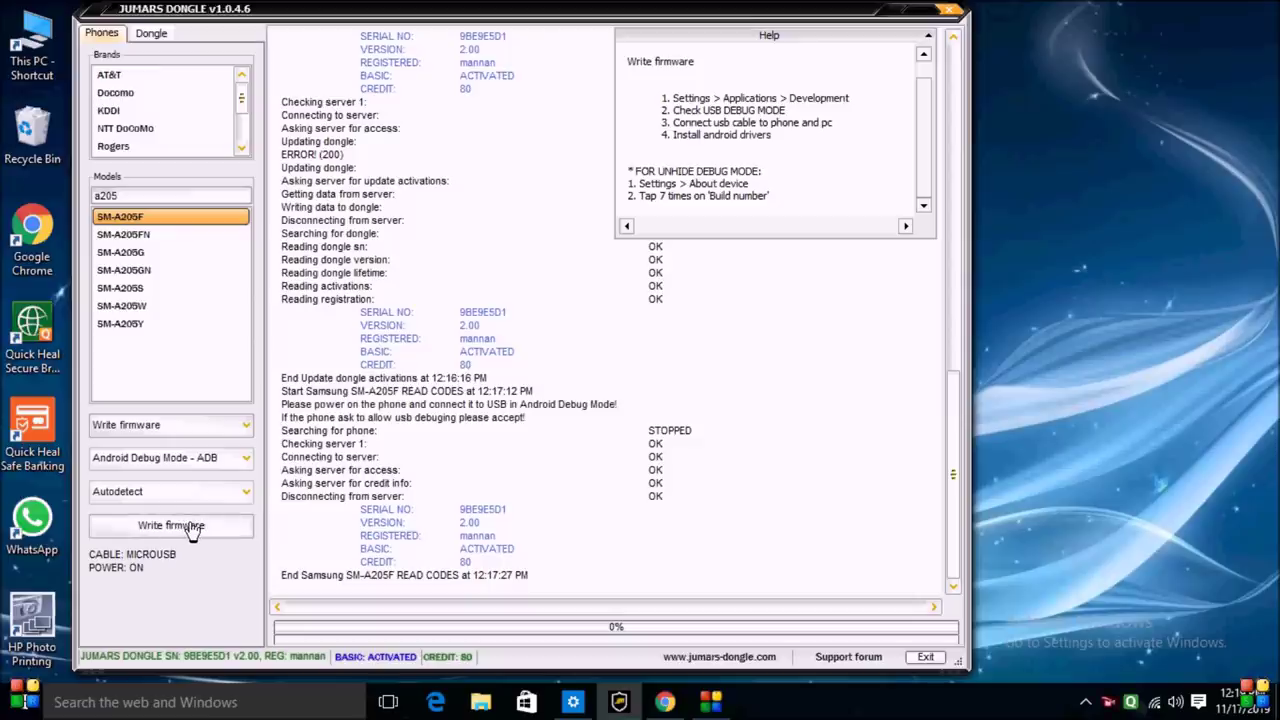
click(165, 530)
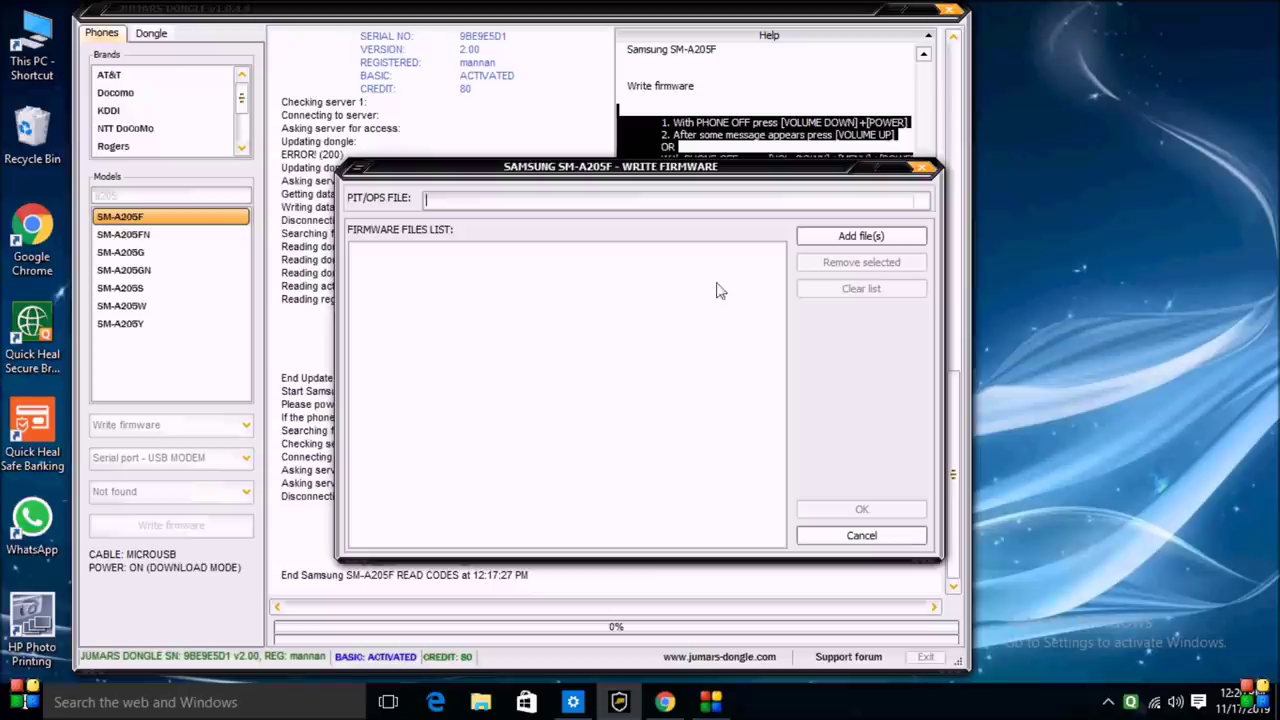
click(866, 240)
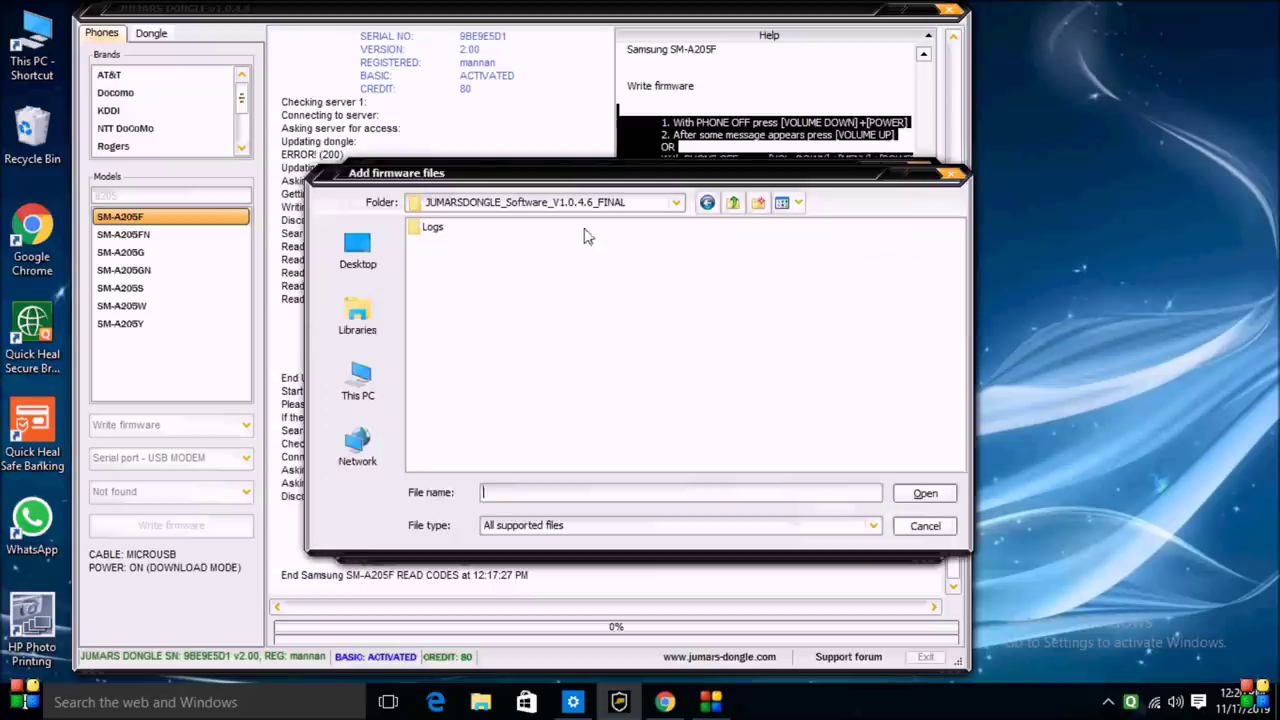